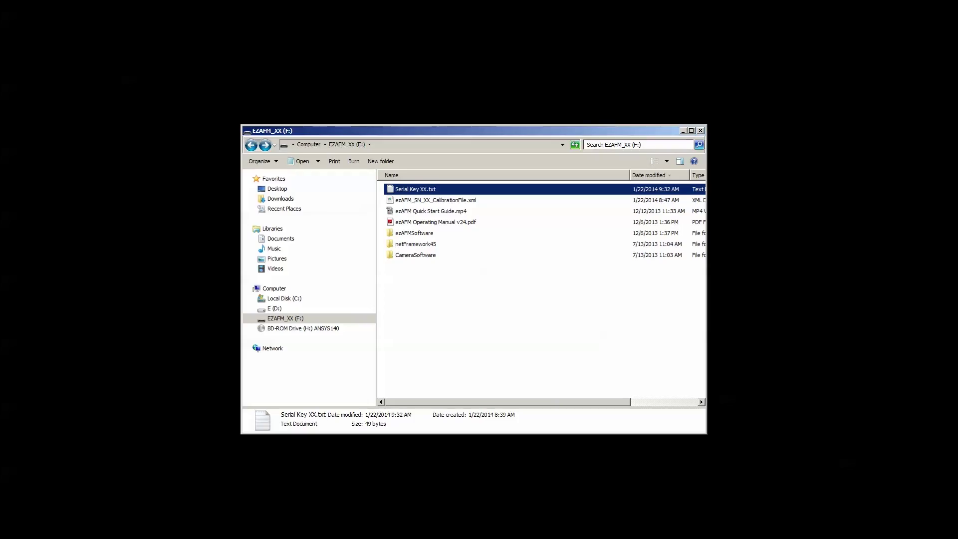
# - Run the EzAfm v3.12.exe installer, accept the license and install into the default Program Files folder
pyautogui.doubleClick(414, 234)
pyautogui.doubleClick(414, 193)
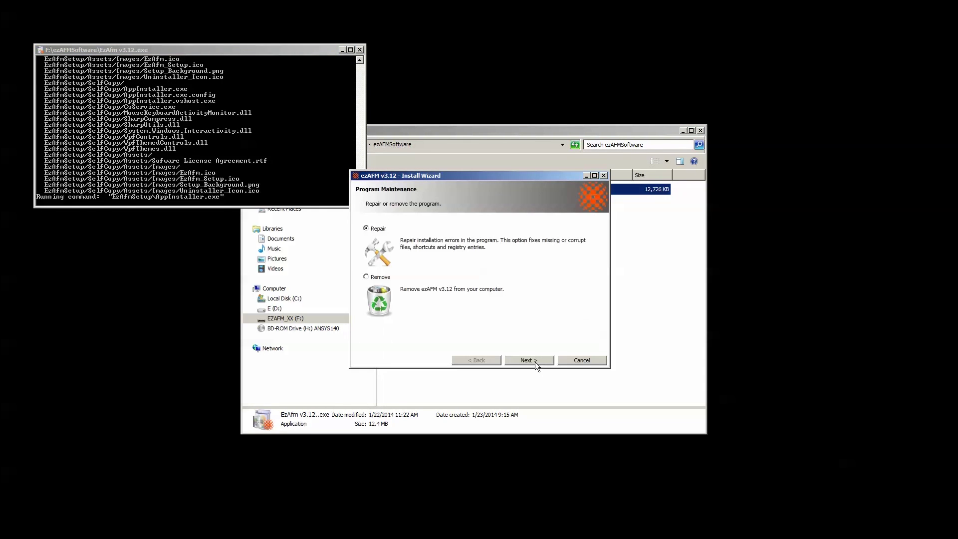
pyautogui.click(534, 359)
pyautogui.click(534, 360)
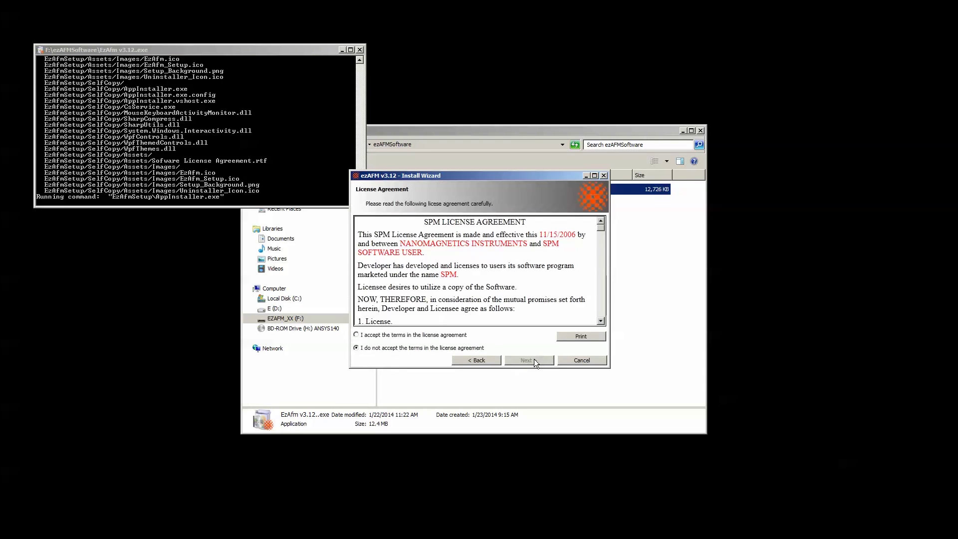
pyautogui.click(458, 336)
pyautogui.click(523, 361)
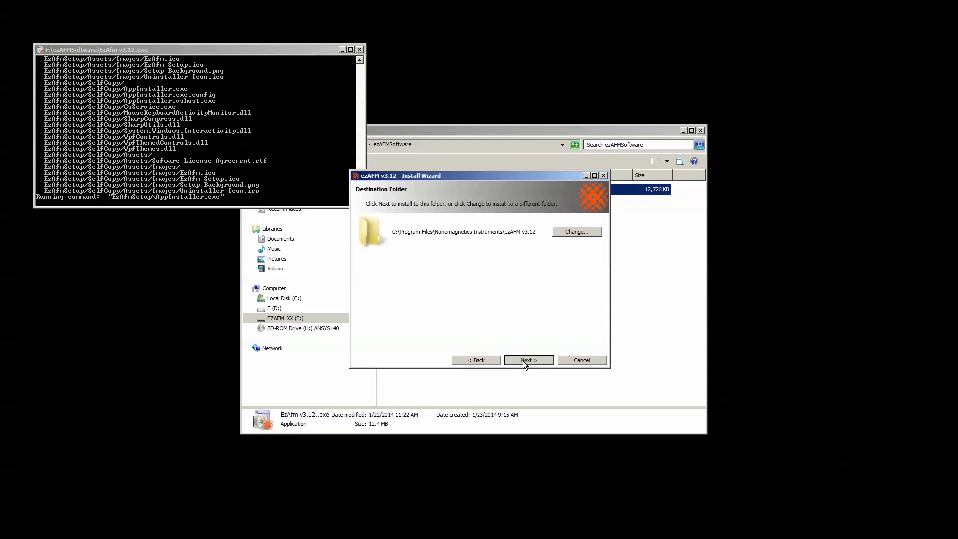
pyautogui.click(522, 360)
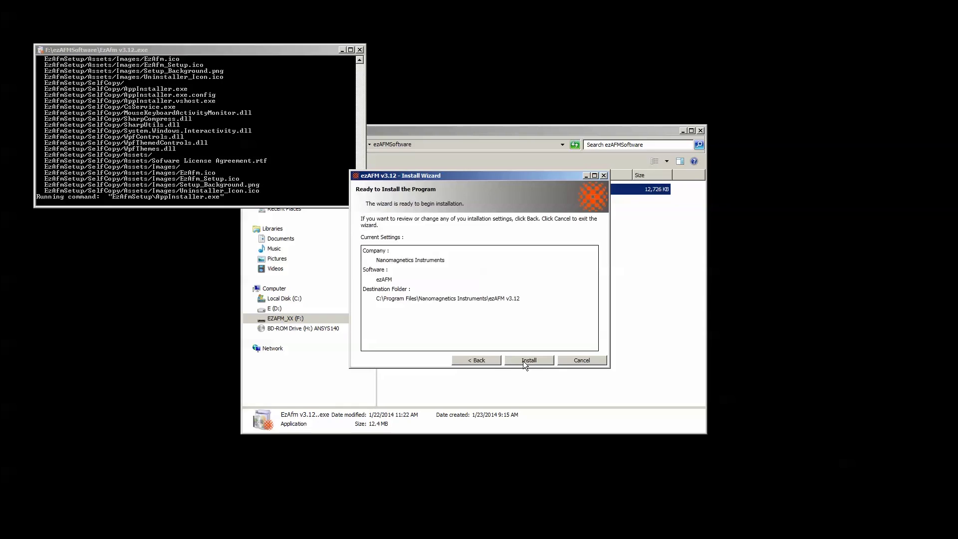
pyautogui.click(536, 361)
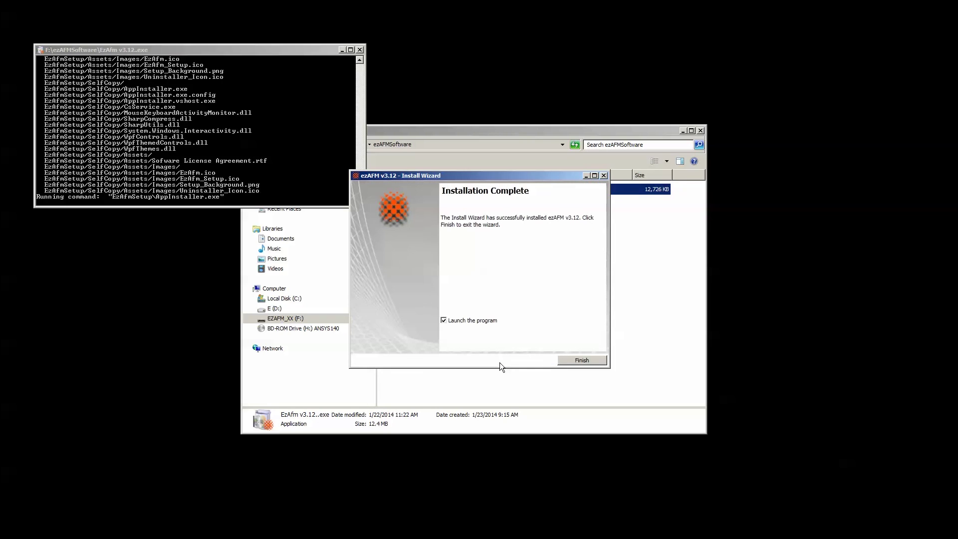
pyautogui.click(570, 360)
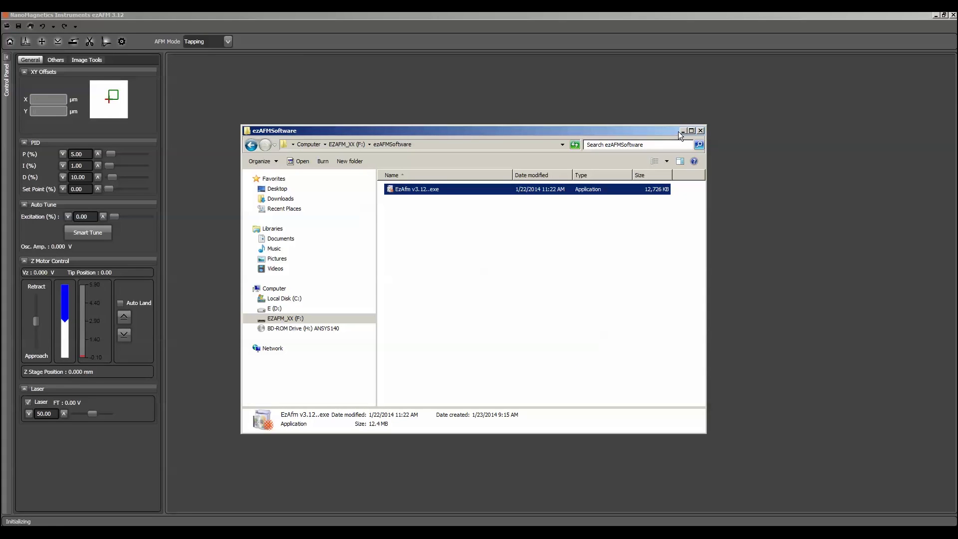
# - Open Serial Key XX.txt from the drive and copy the Tapping key
pyautogui.click(681, 130)
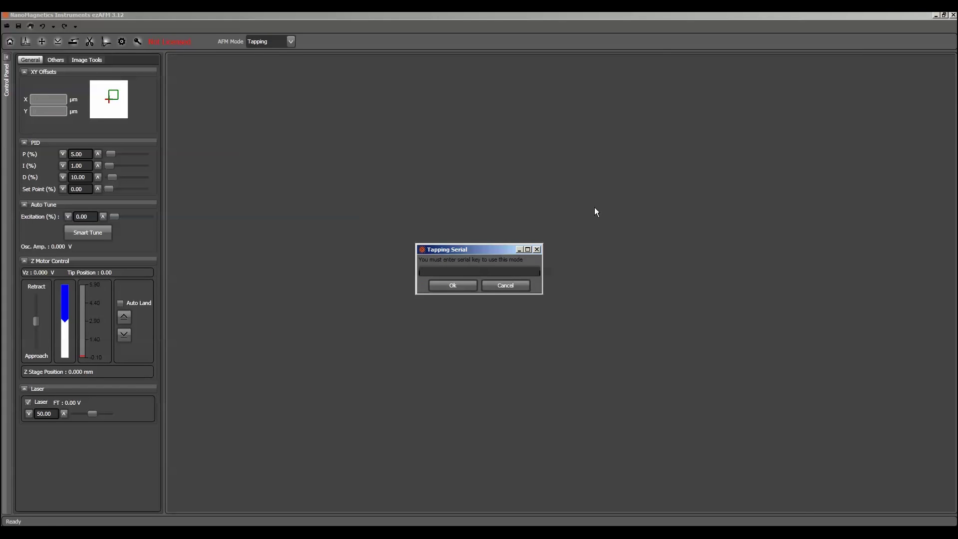
pyautogui.hotkey('alt', 'Tab')
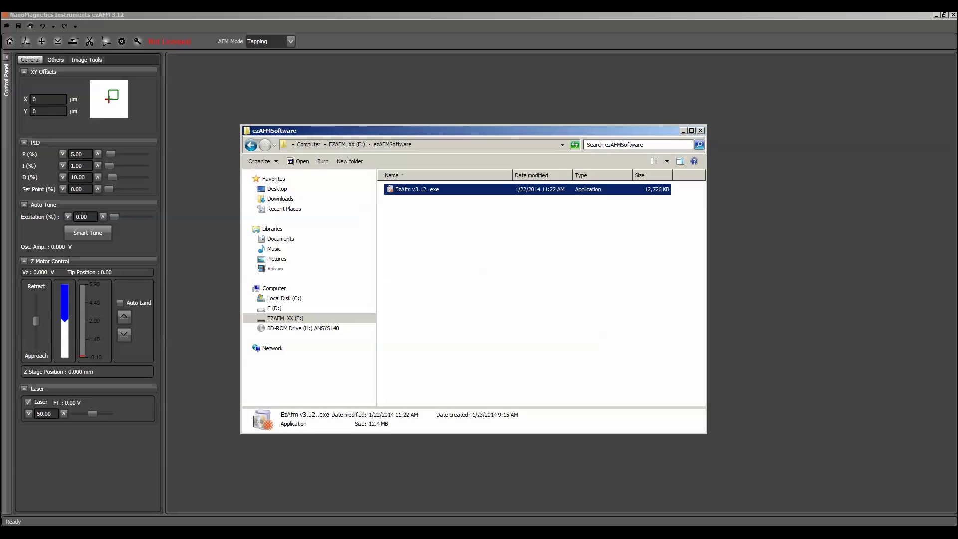
pyautogui.click(252, 148)
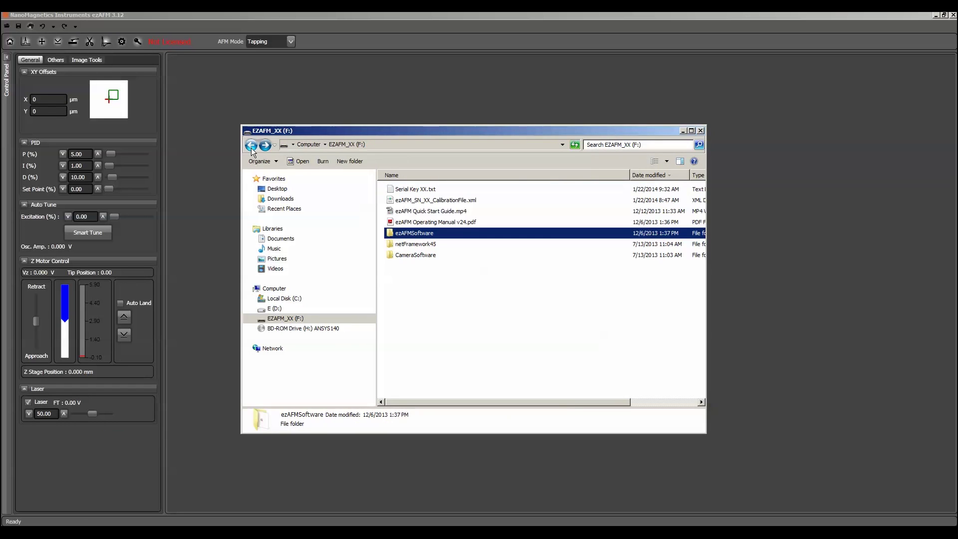
pyautogui.click(416, 194)
pyautogui.doubleClick(415, 192)
pyautogui.moveTo(254, 156); pyautogui.dragTo(348, 157)
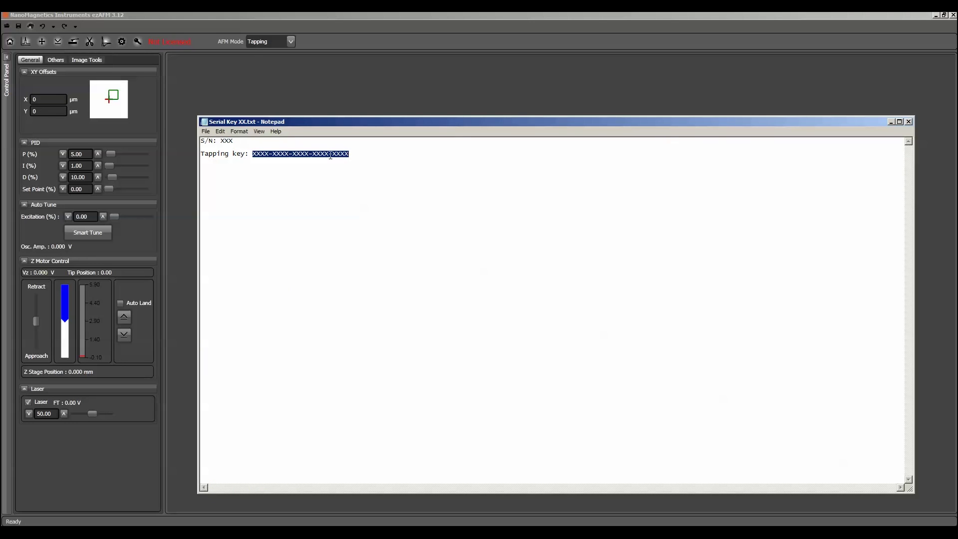
pyautogui.rightClick(331, 155)
pyautogui.click(348, 182)
# - Paste the Tapping key into the ezAFM serial dialog and confirm it
pyautogui.click(891, 121)
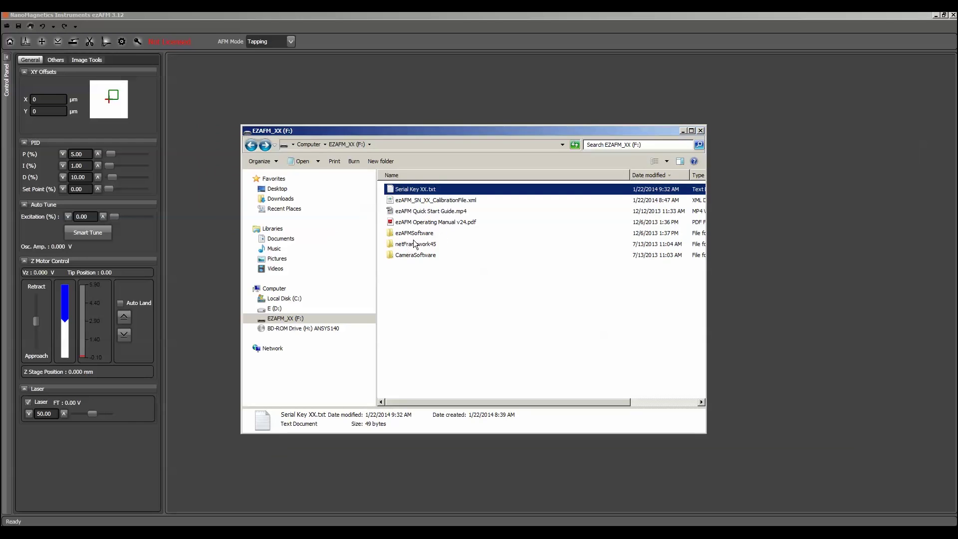
pyautogui.click(682, 130)
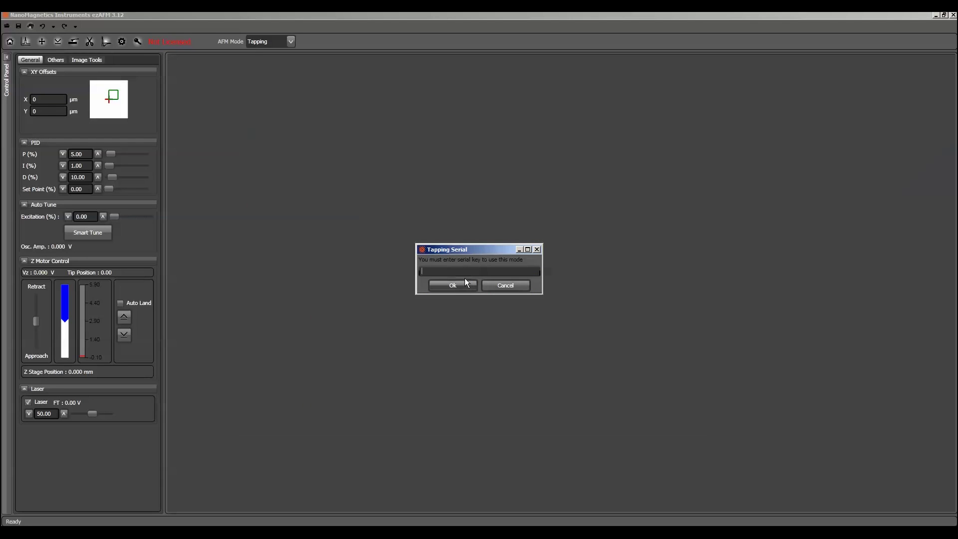
pyautogui.rightClick(464, 272)
pyautogui.click(481, 304)
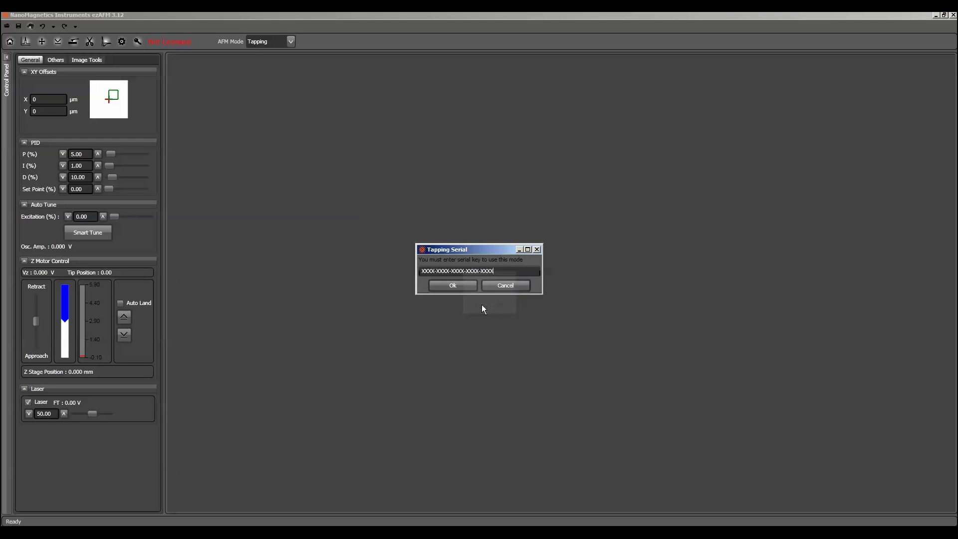
pyautogui.click(453, 288)
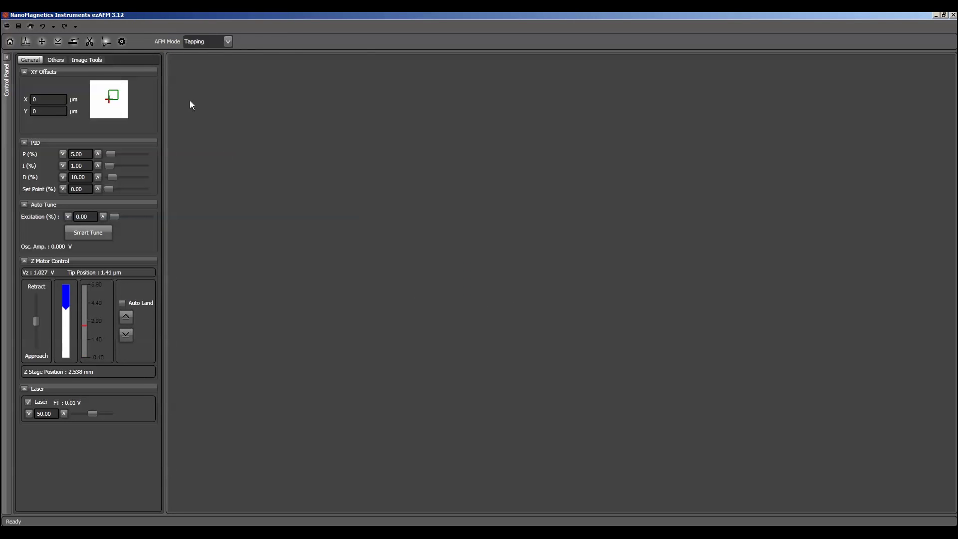
# - Load ezAFM_SN_XX_CalibrationFile.xml as calibration from Options, then close Options
pyautogui.click(122, 42)
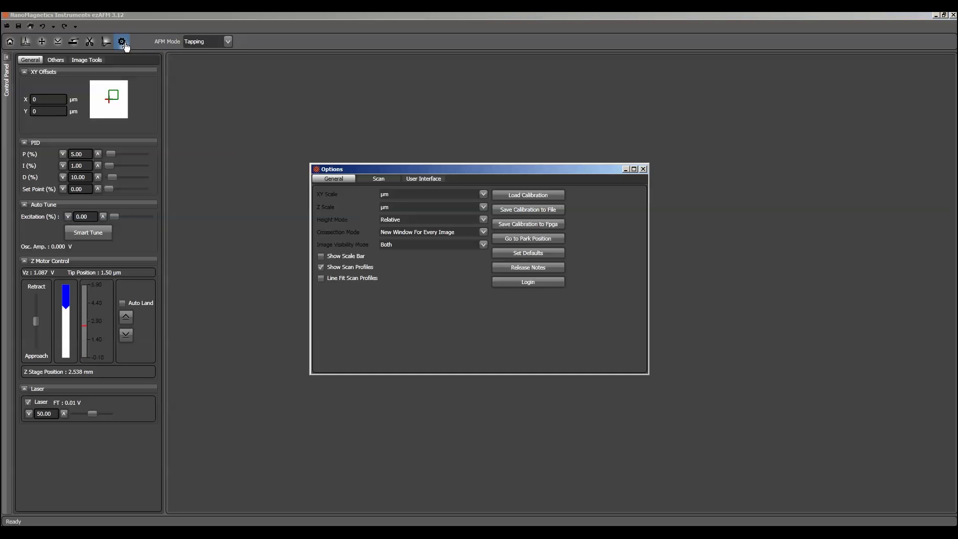
pyautogui.click(536, 199)
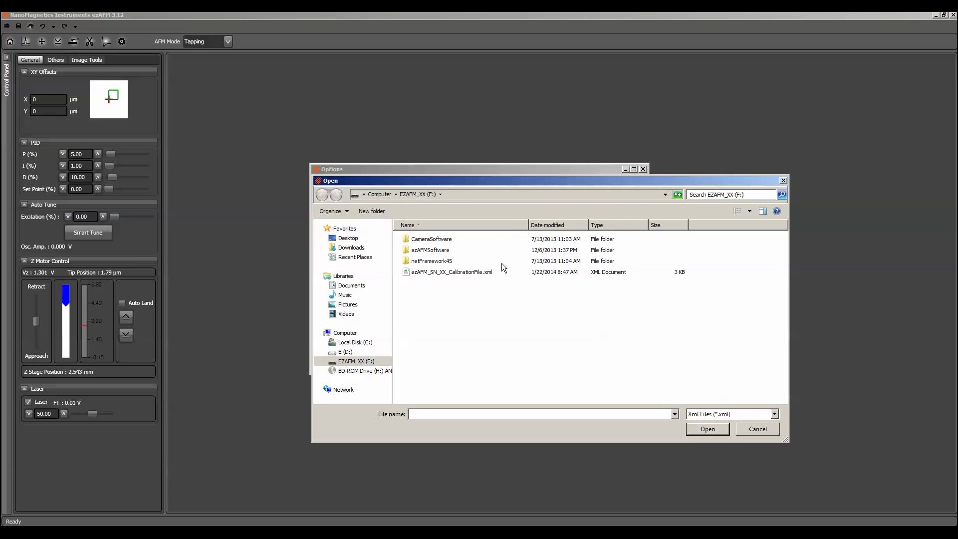
pyautogui.click(495, 272)
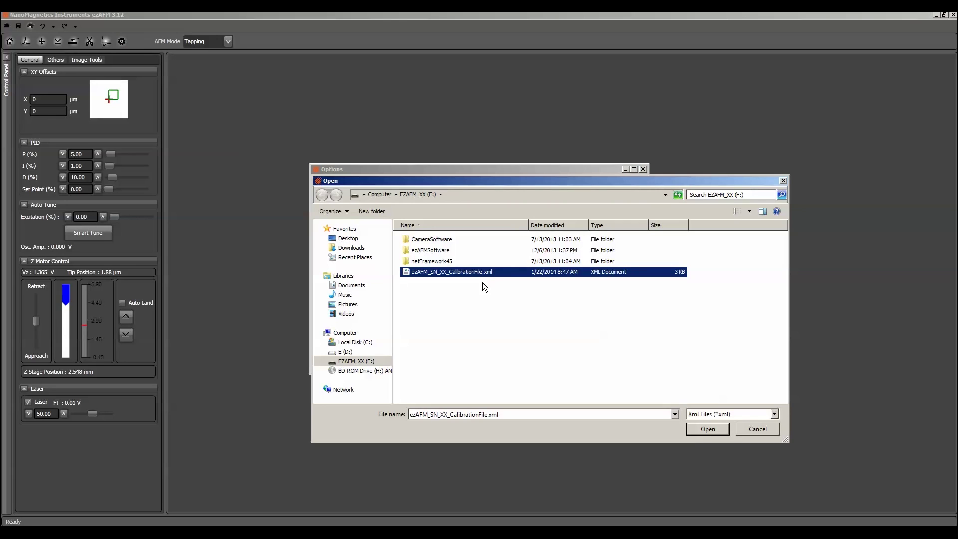
pyautogui.click(707, 429)
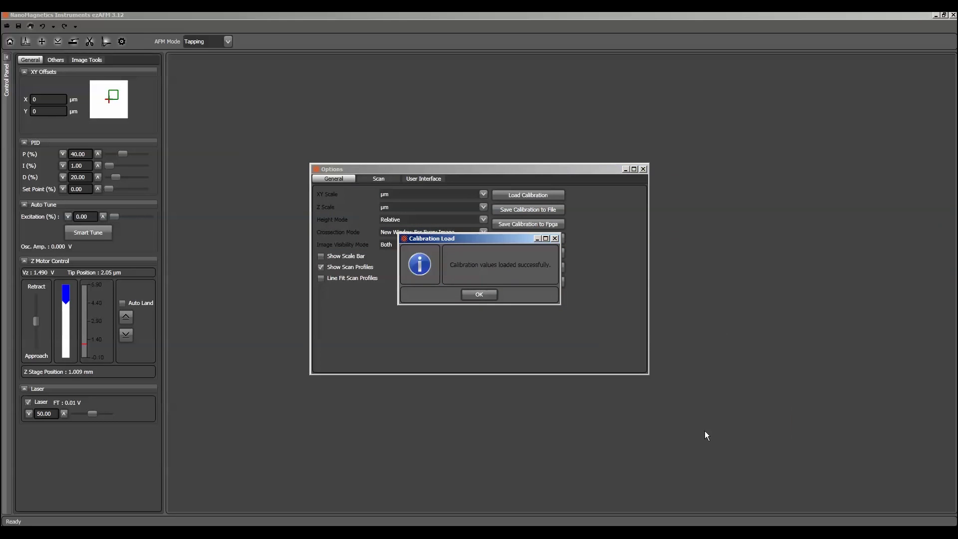
pyautogui.click(483, 295)
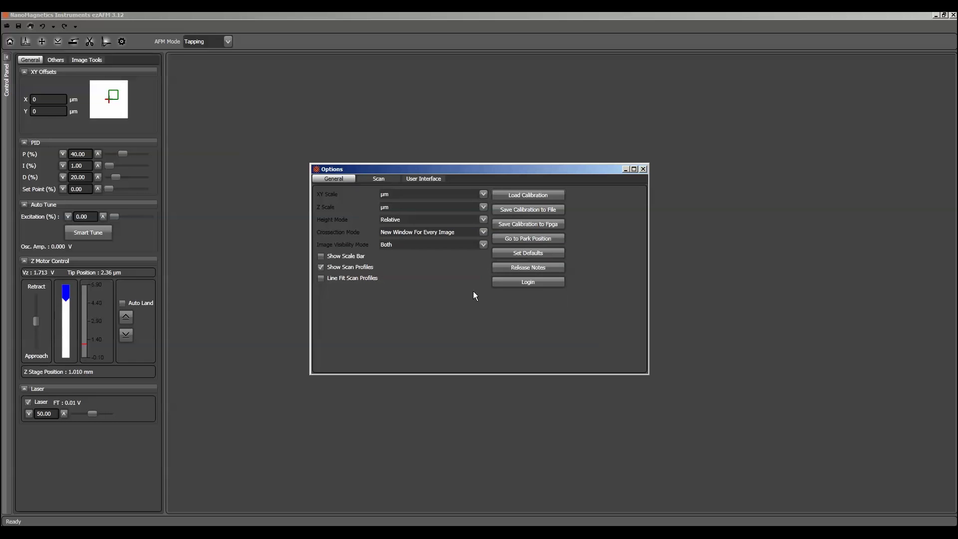
pyautogui.click(642, 169)
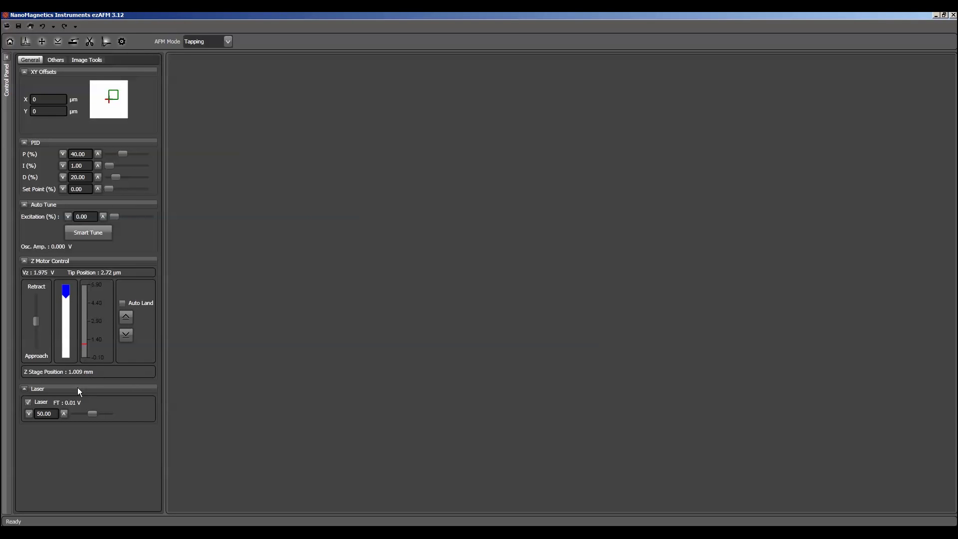
# - Set the laser intensity to 67.37 for a signal around 3 V
pyautogui.moveTo(91, 415); pyautogui.dragTo(97, 416)
pyautogui.moveTo(97, 416); pyautogui.dragTo(97, 416)
pyautogui.moveTo(97, 417); pyautogui.dragTo(99, 417)
pyautogui.click(31, 414)
pyautogui.click(30, 415)
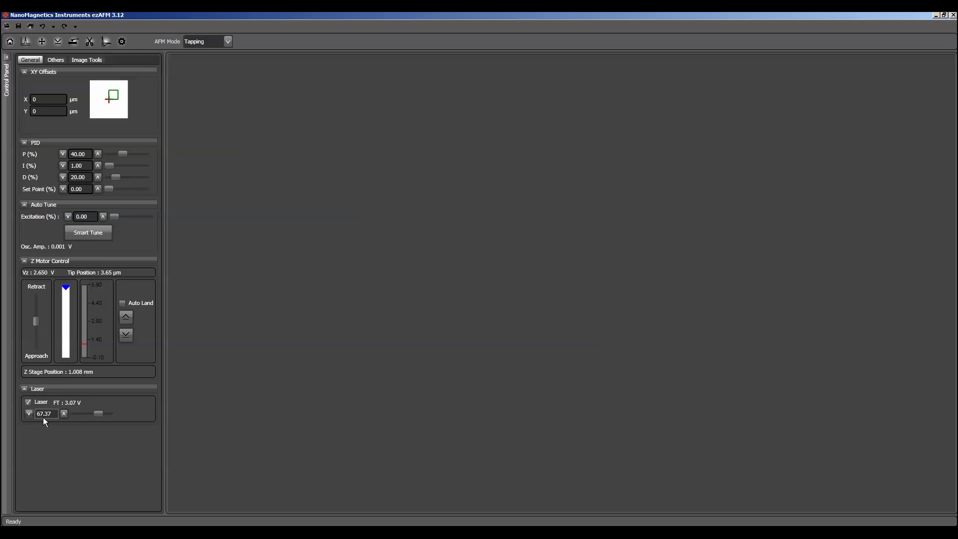
# - Run a 150–200 kHz frequency sweep to find the cantilever resonance near 173.5 kHz
pyautogui.click(26, 43)
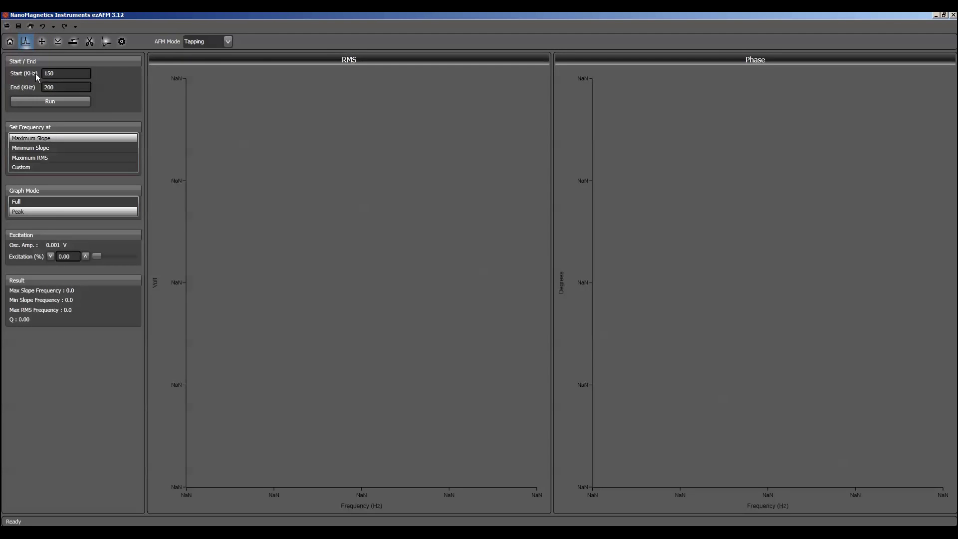
pyautogui.doubleClick(71, 257)
pyautogui.write('5')
pyautogui.click(60, 102)
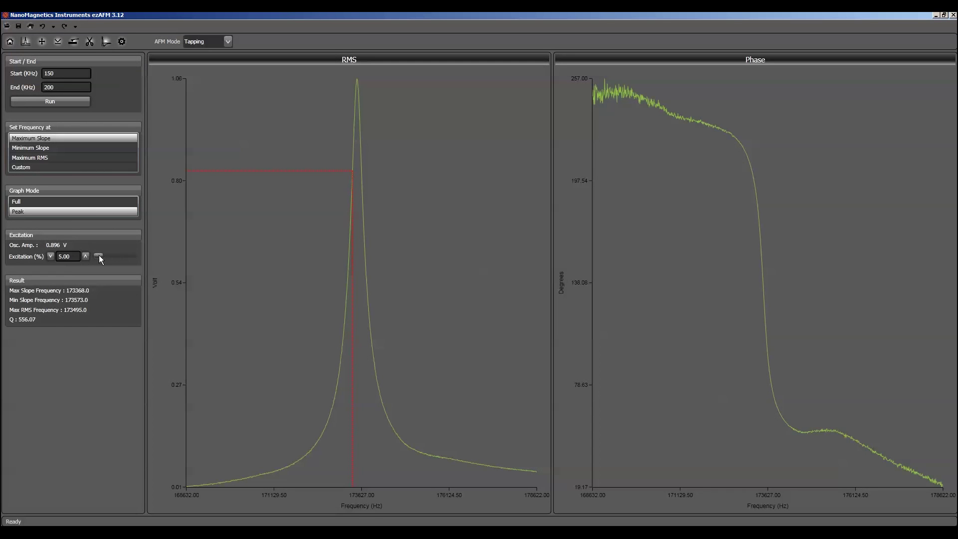
# - Raise the excitation to 10.71% and return to the main control panel
pyautogui.moveTo(99, 256); pyautogui.dragTo(101, 255)
pyautogui.moveTo(101, 256); pyautogui.dragTo(102, 256)
pyautogui.click(11, 42)
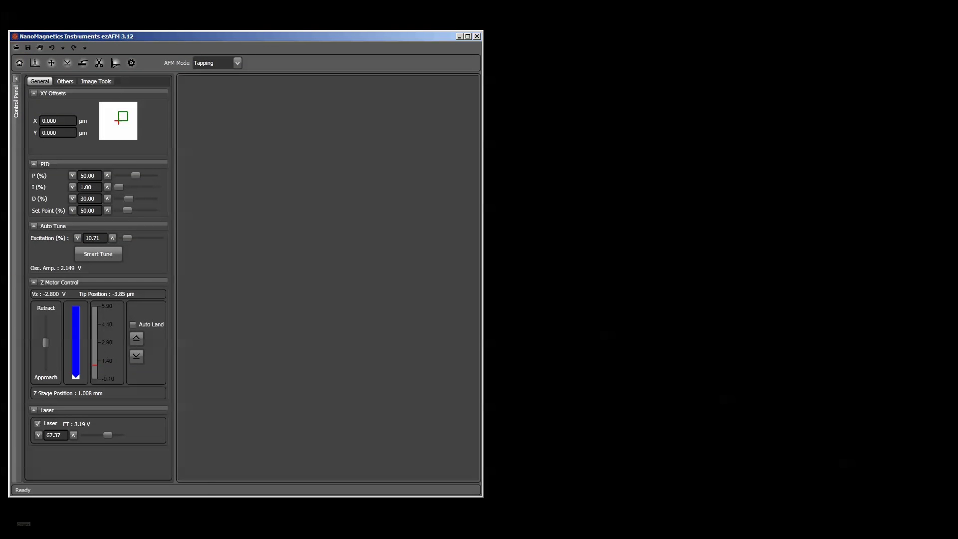
# - Launch Yawcam, enlarge its cantilever preview window and minimize the control panel
pyautogui.click(20, 522)
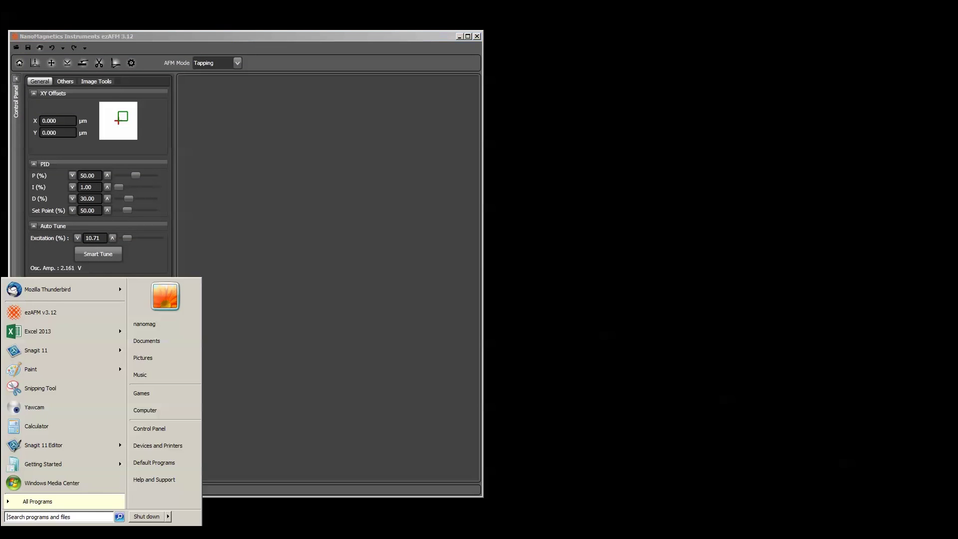
pyautogui.click(53, 408)
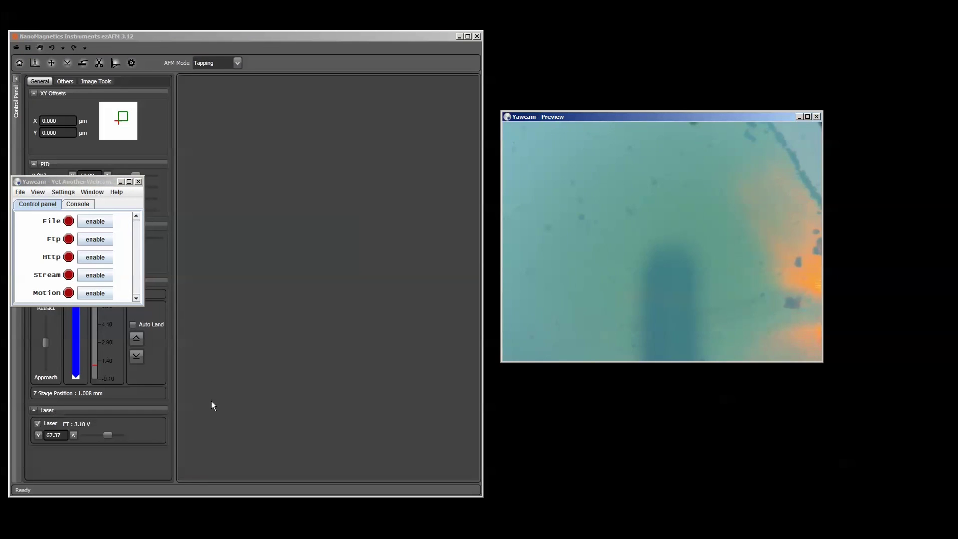
pyautogui.moveTo(820, 363); pyautogui.dragTo(881, 418)
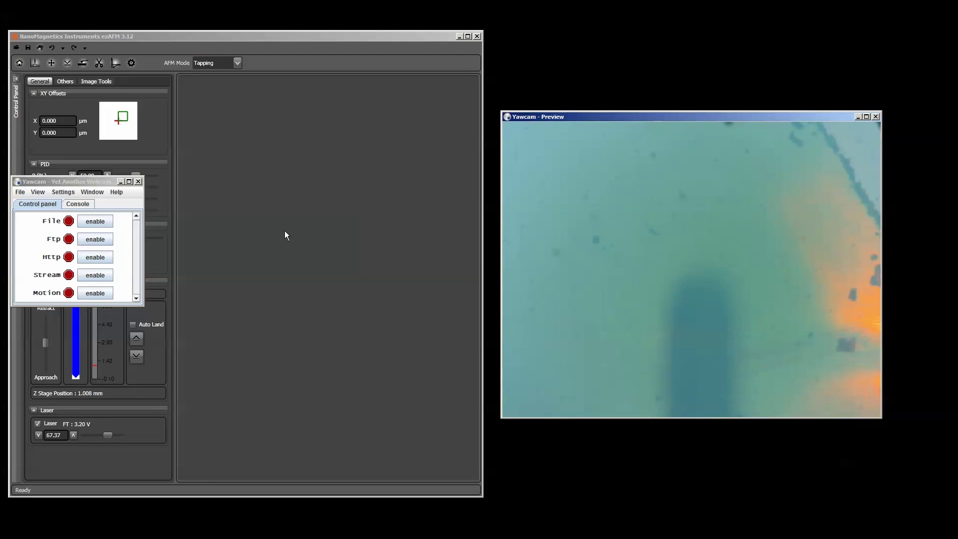
pyautogui.click(119, 181)
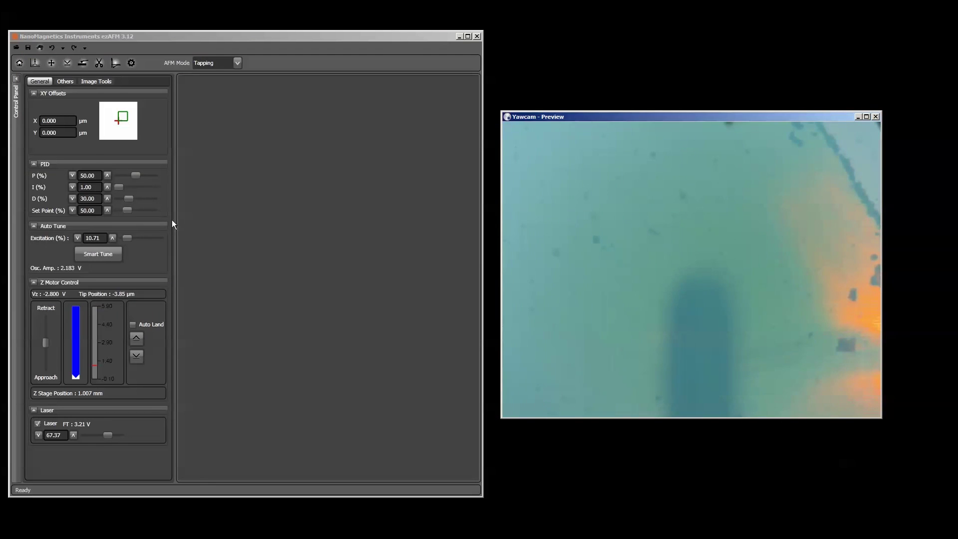
# - On the Others tab, sweep Camera Focus between 0 and 100, leaving it at 0
pyautogui.click(68, 83)
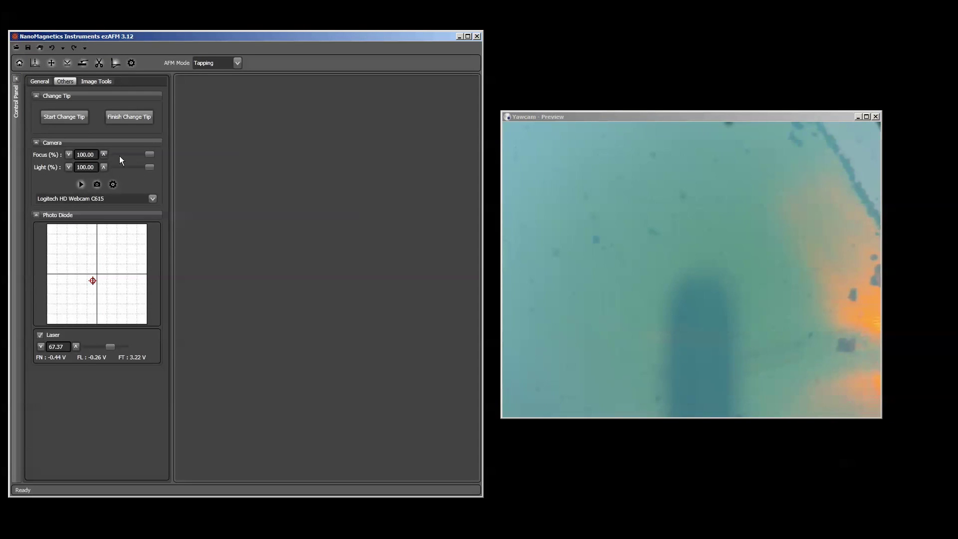
pyautogui.moveTo(144, 159); pyautogui.dragTo(104, 166)
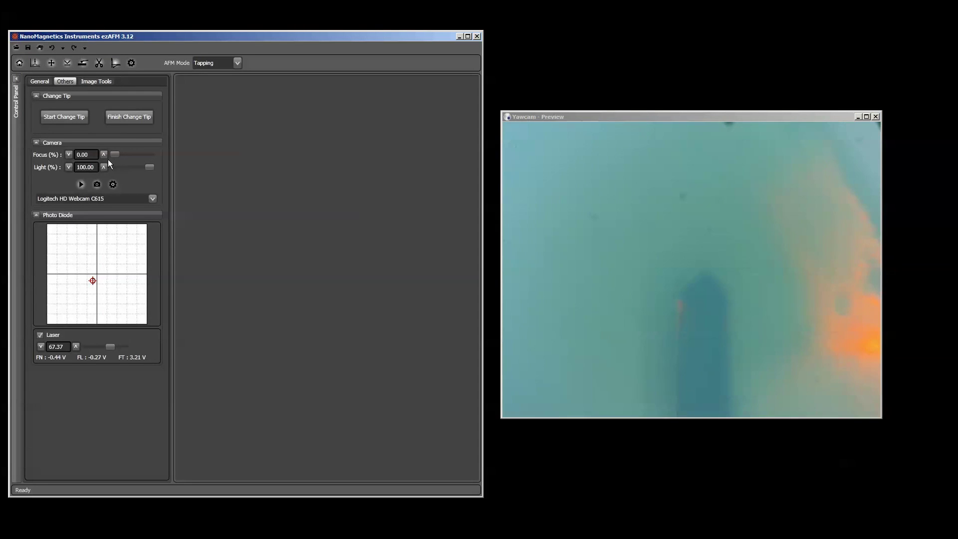
pyautogui.moveTo(104, 166); pyautogui.dragTo(175, 168)
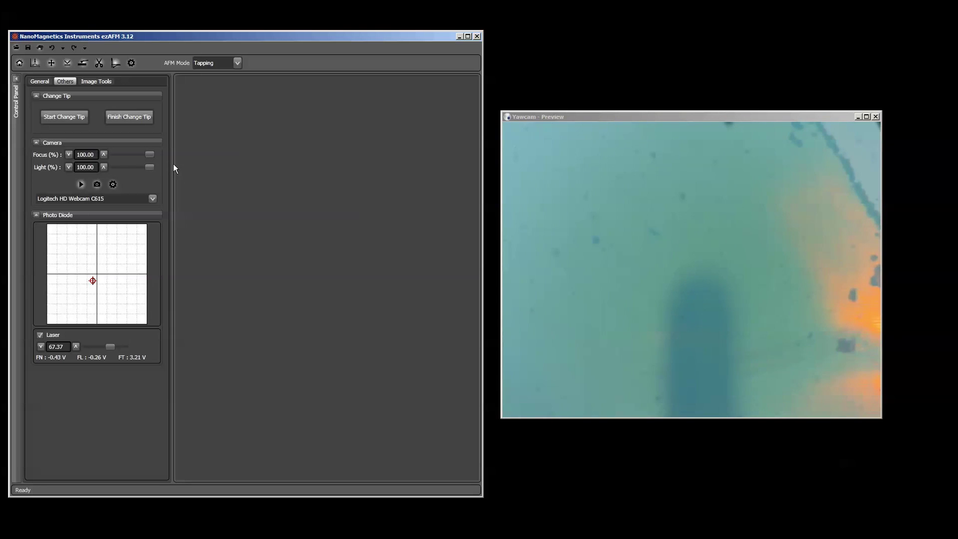
pyautogui.moveTo(150, 160)
pyautogui.mouseDown()
pyautogui.moveTo(112, 171)
pyautogui.moveTo(158, 166)
pyautogui.mouseUp()
pyautogui.moveTo(158, 165); pyautogui.dragTo(113, 165)
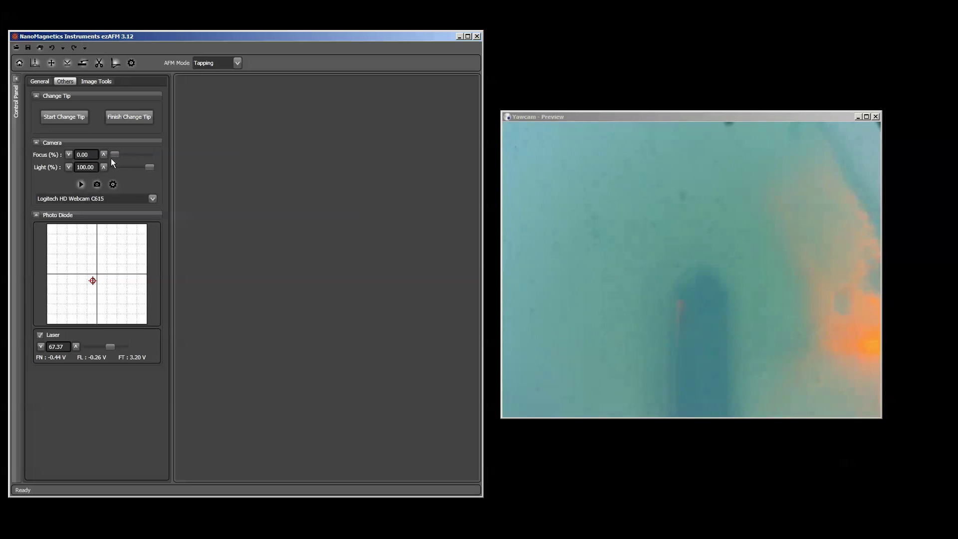
# - Auto-land the tip from the General tab, lowering the Z stage to 0.981 mm
pyautogui.click(42, 85)
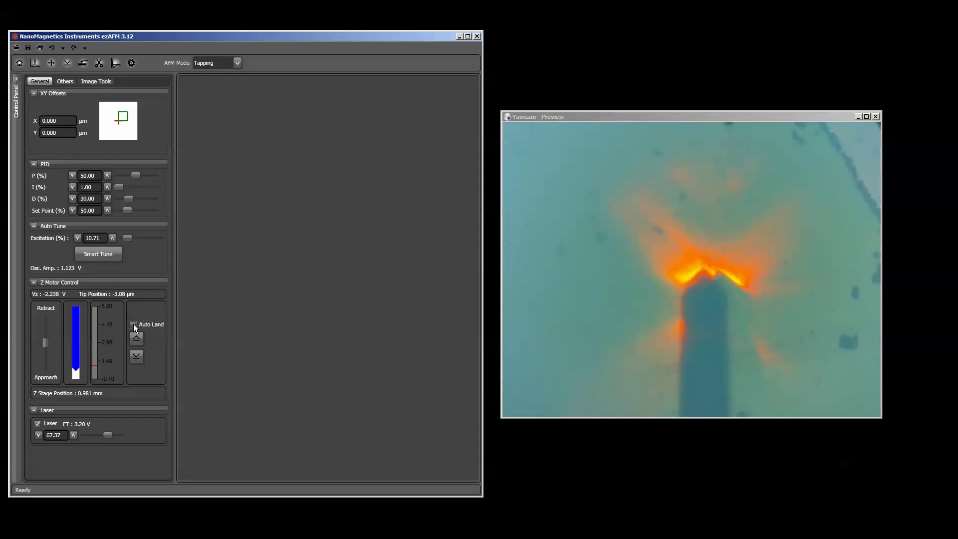
# - Start a 256×256, 10×10 µm scan at 10 µm/s recording Vz, RMS and Phase
pyautogui.click(83, 63)
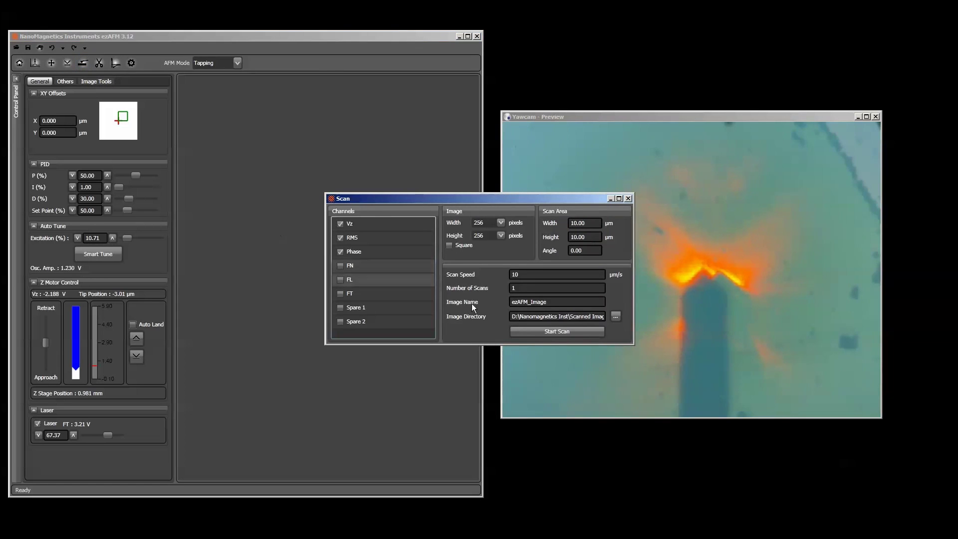
pyautogui.click(528, 333)
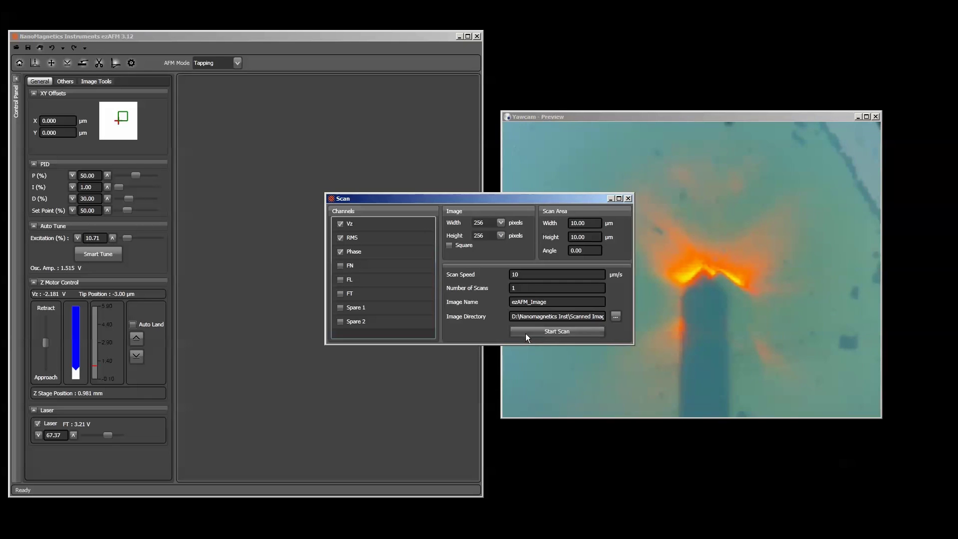